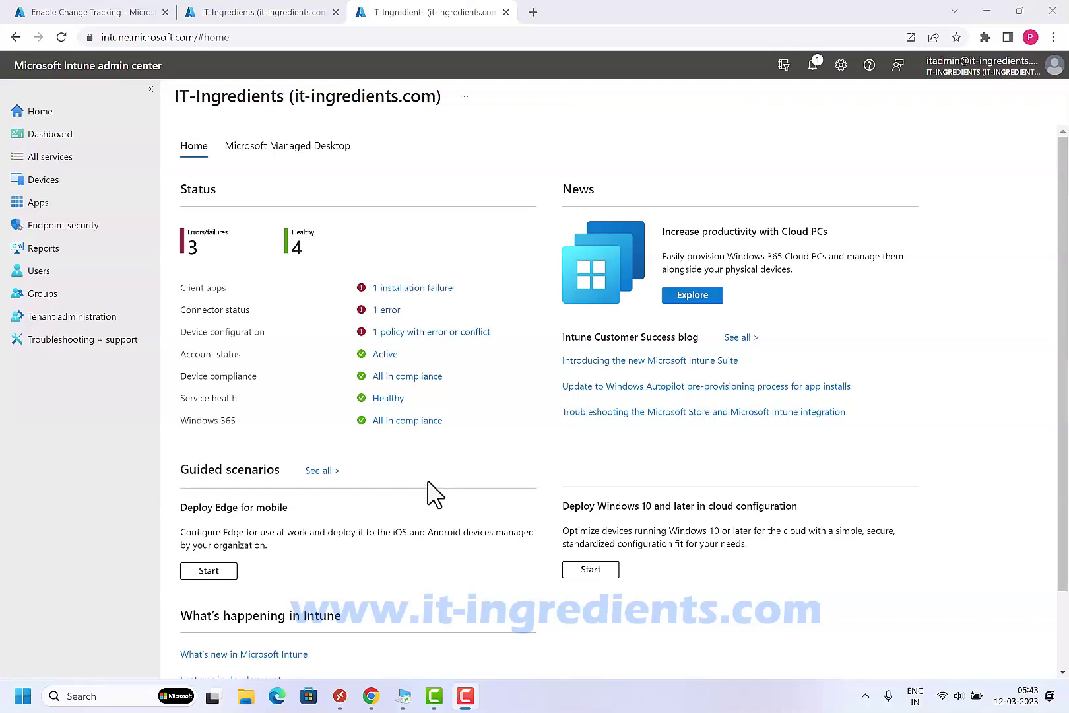
Step: Start a new access policy under Tenant administration > Multi Admin Approval > Access policies
click(64, 319)
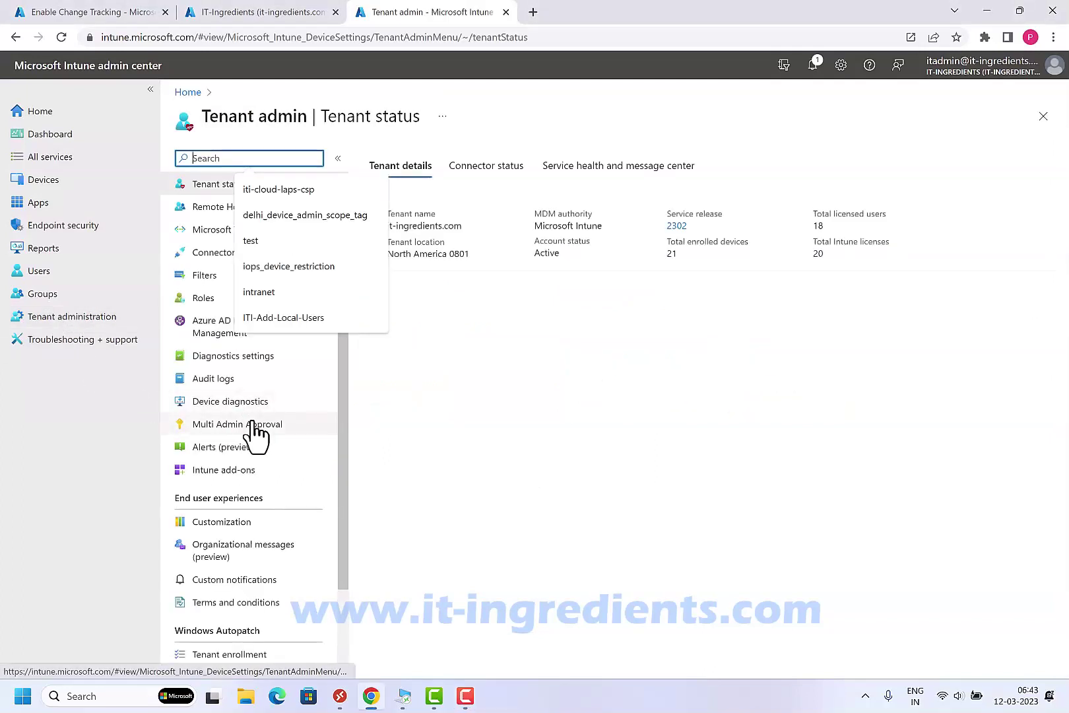
click(254, 425)
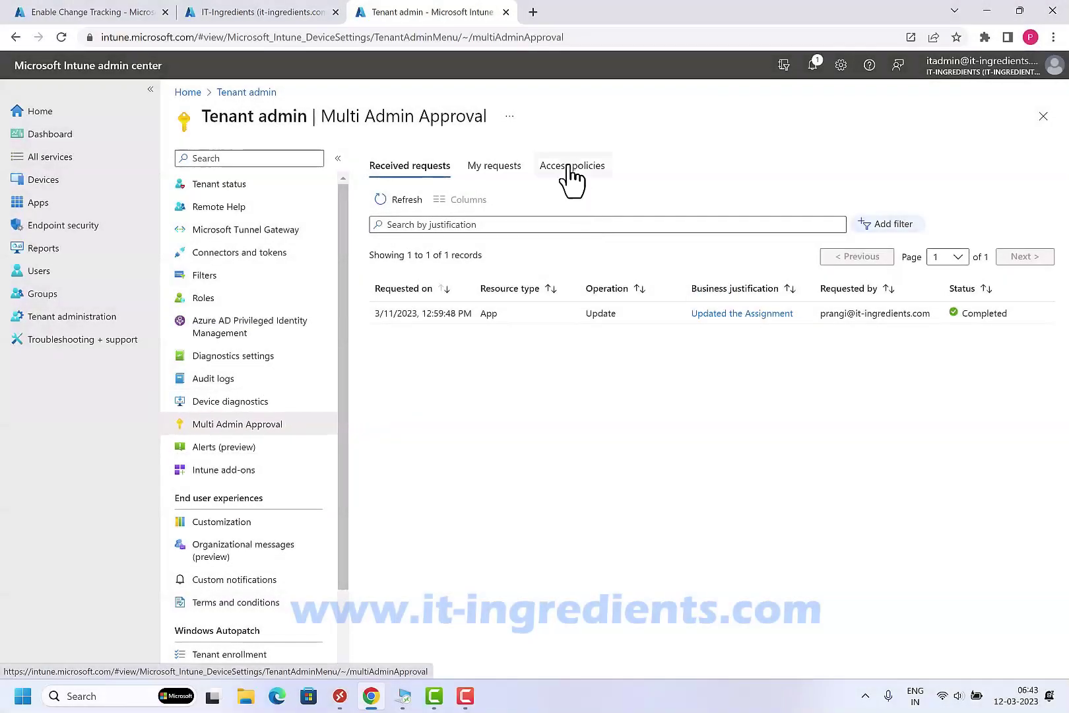
click(570, 173)
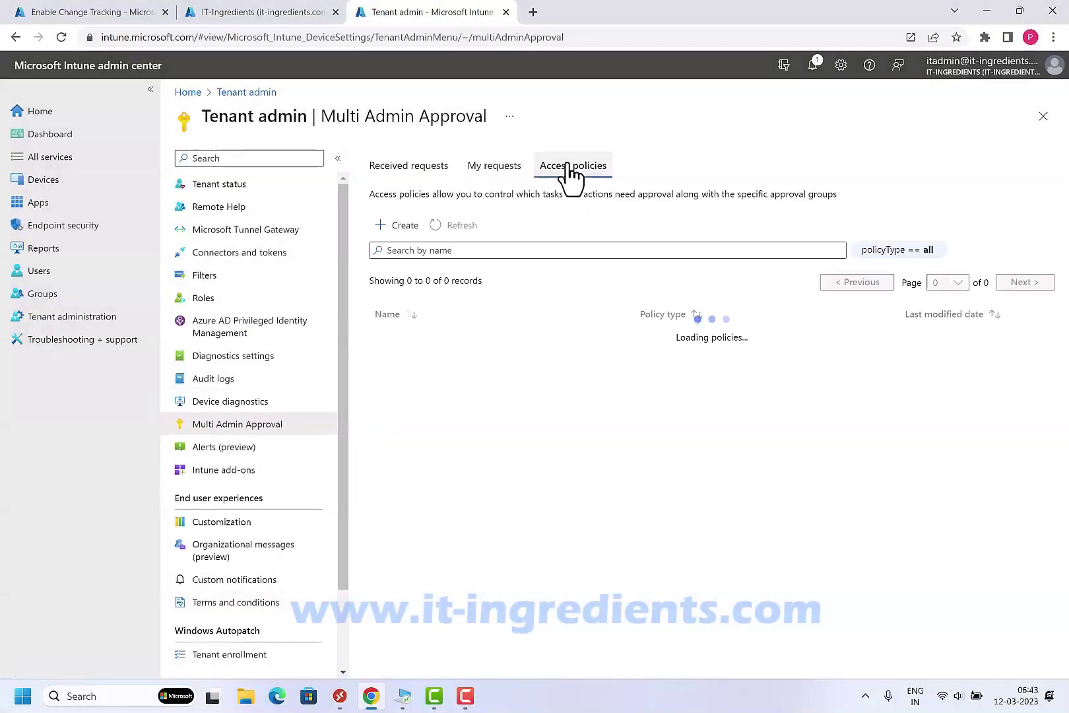
click(400, 227)
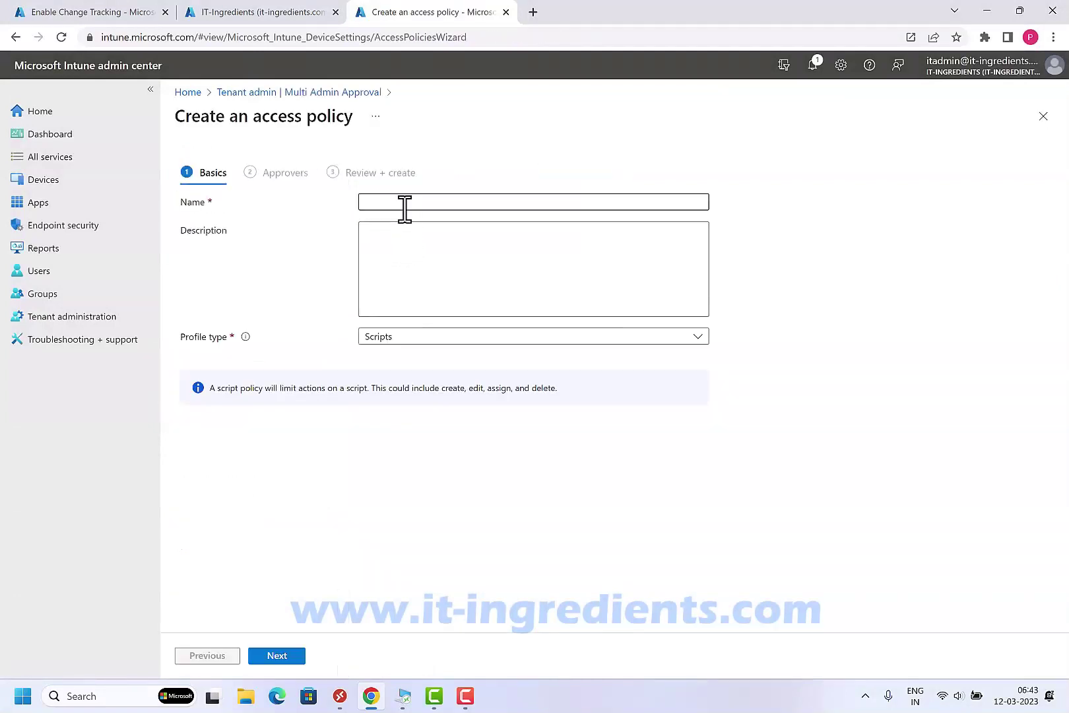
Step: Name the policy 'multi-admin-approval-access-policy' with profile type Apps and continue to Approvers
click(405, 203)
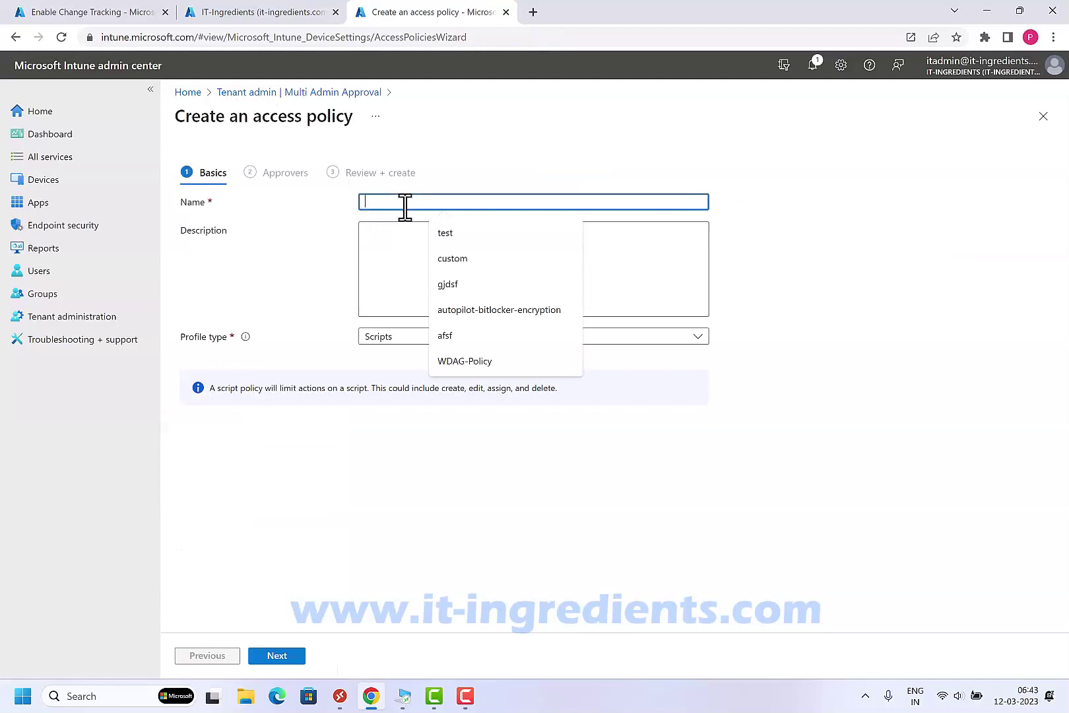
text(multi-admin-appro)
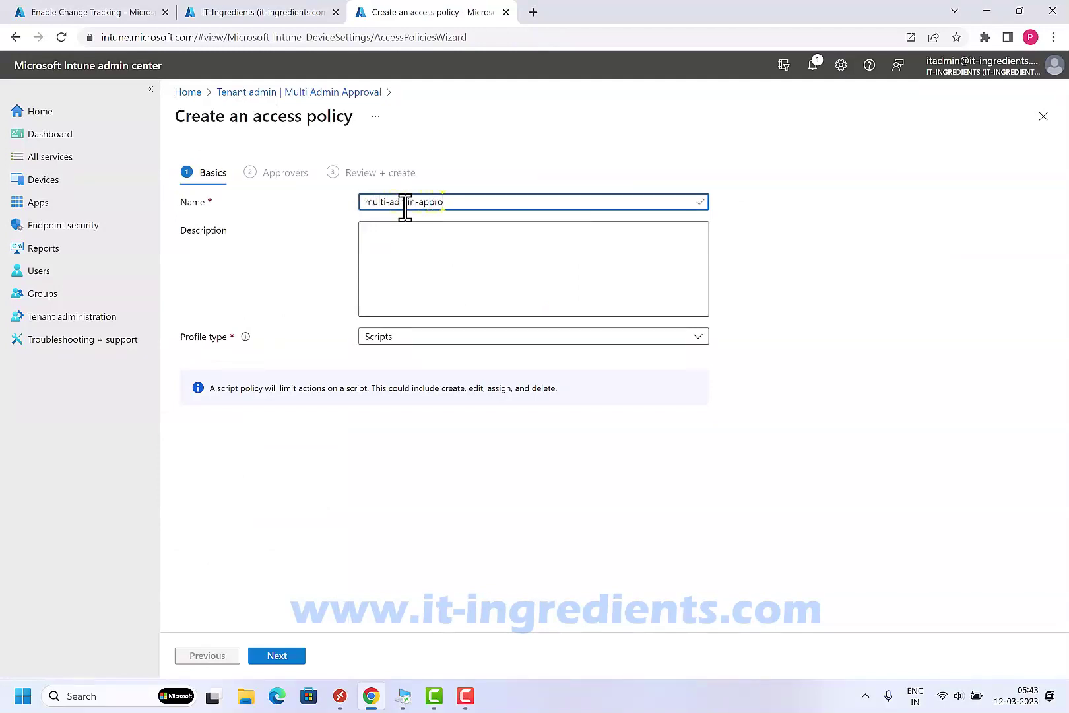
text(val-access-policy)
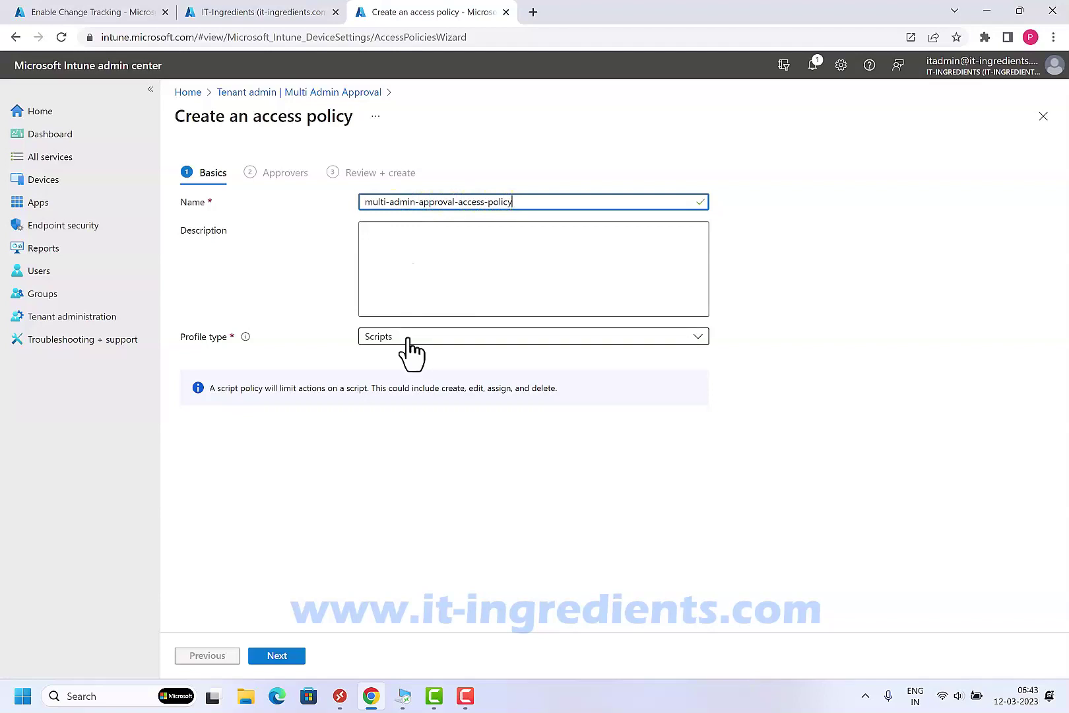
click(407, 339)
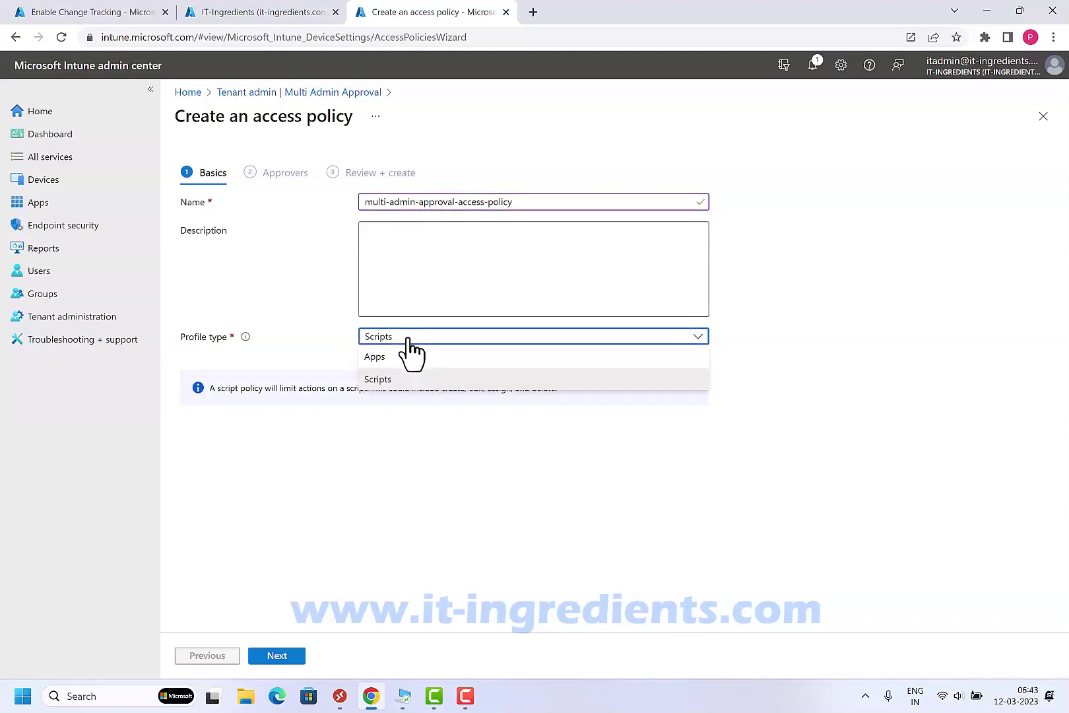
click(379, 359)
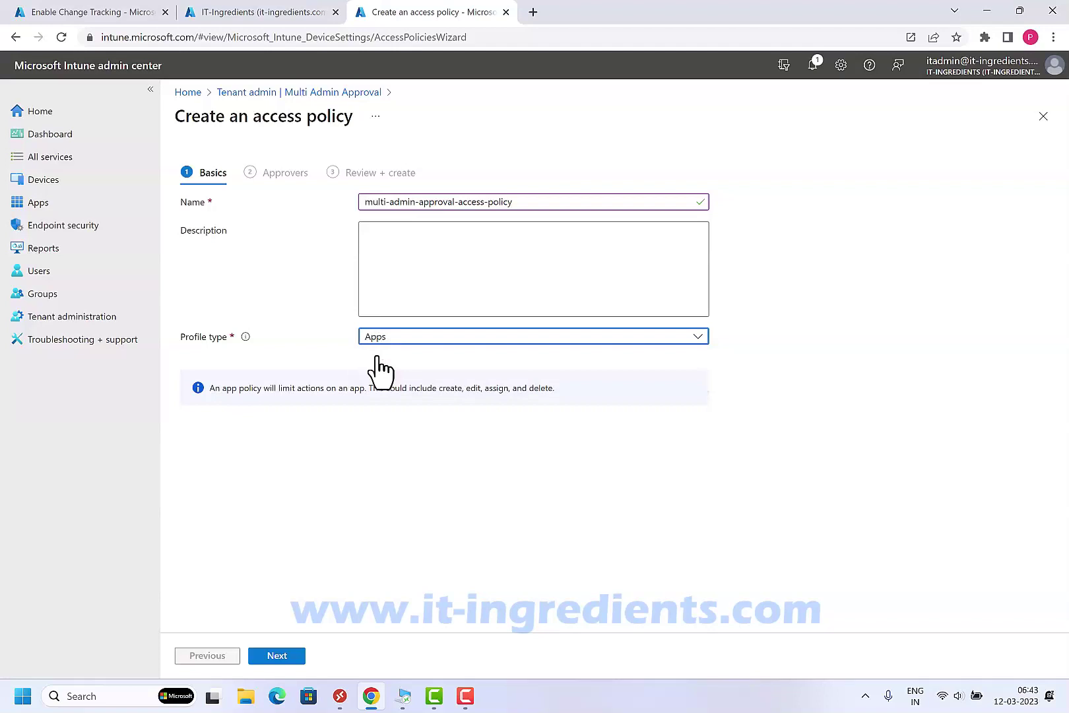
click(277, 655)
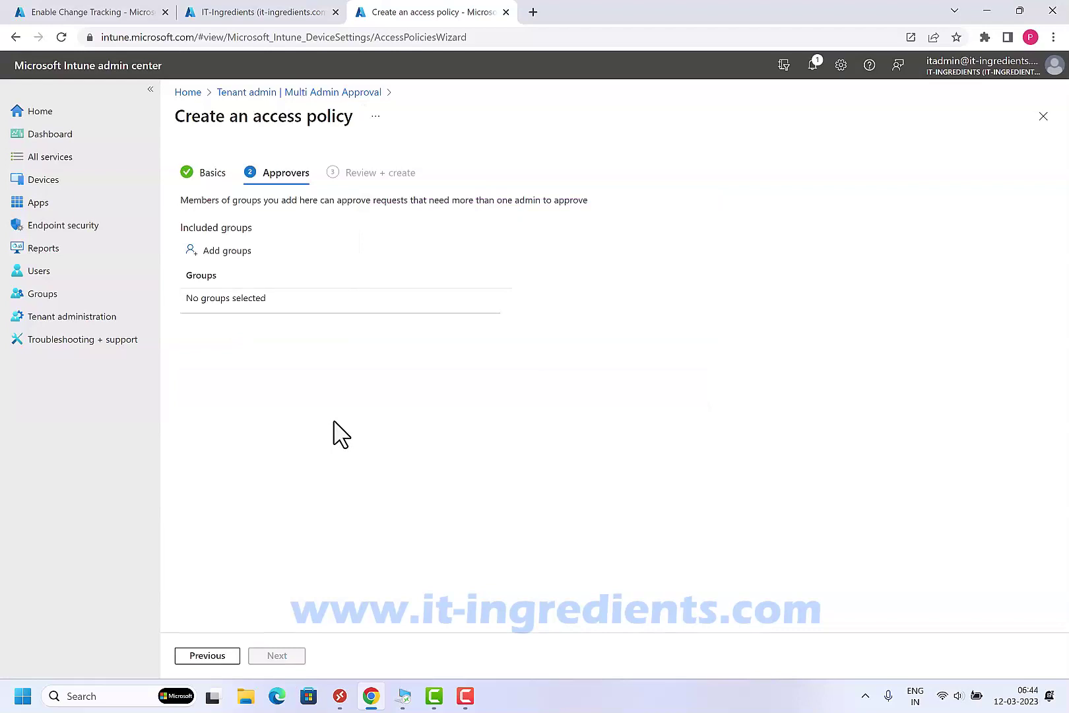
Step: Add the multi-level-admin-approvers group as approvers, review, and create the access policy
click(218, 252)
text(mult)
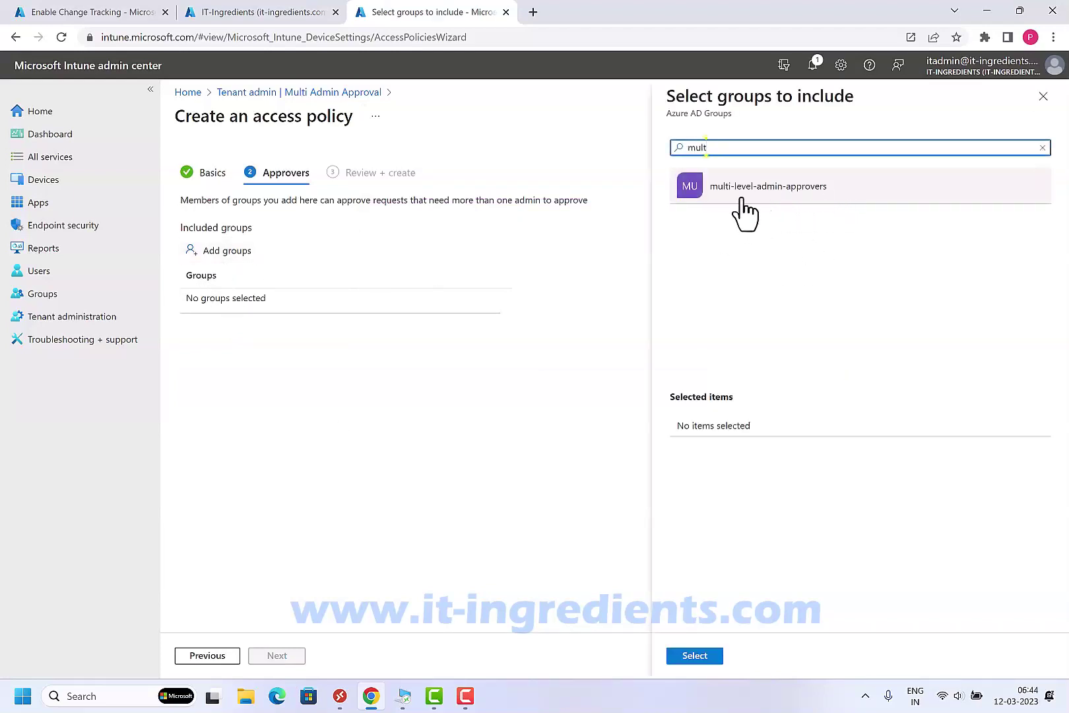
click(786, 197)
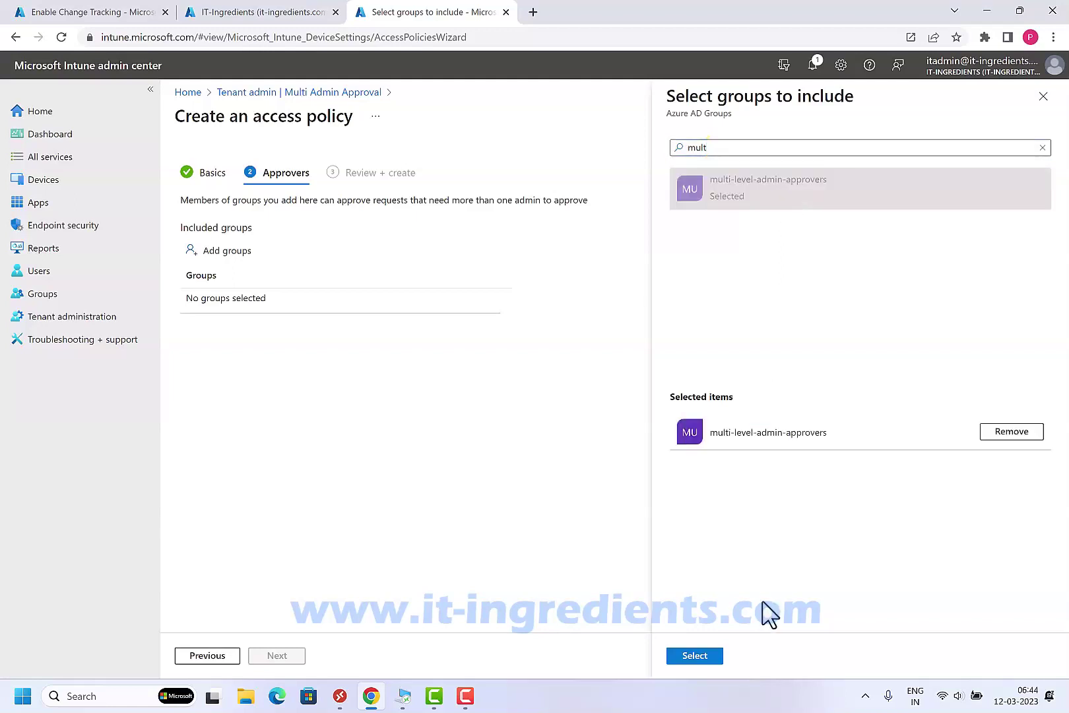
click(696, 657)
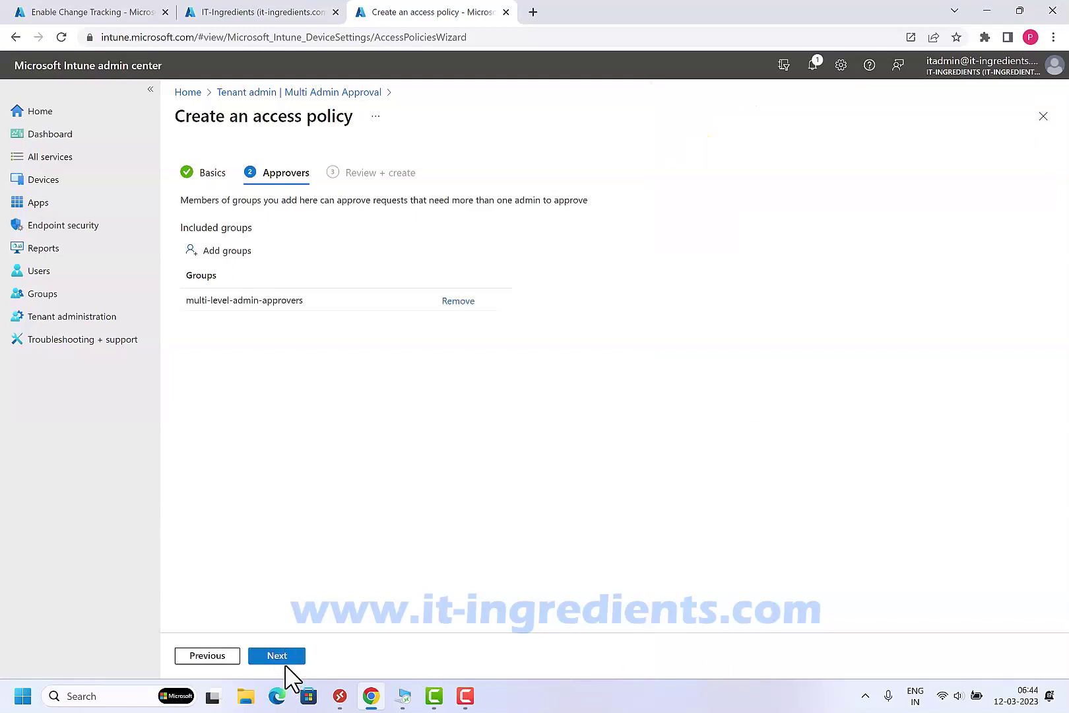
click(283, 658)
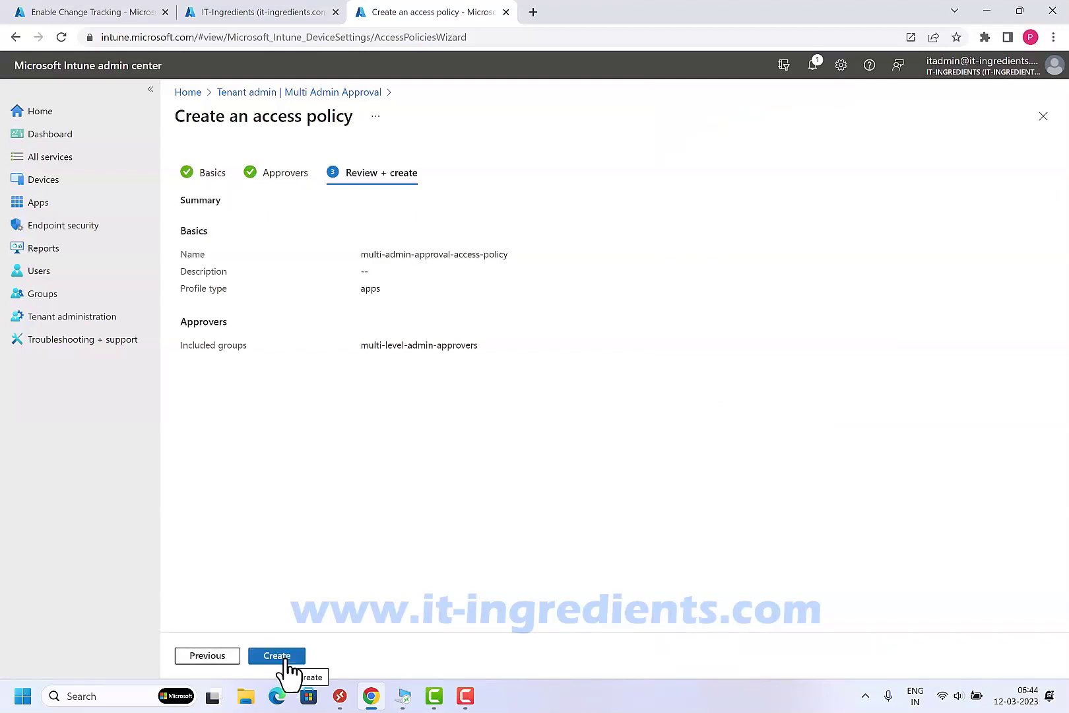
click(287, 659)
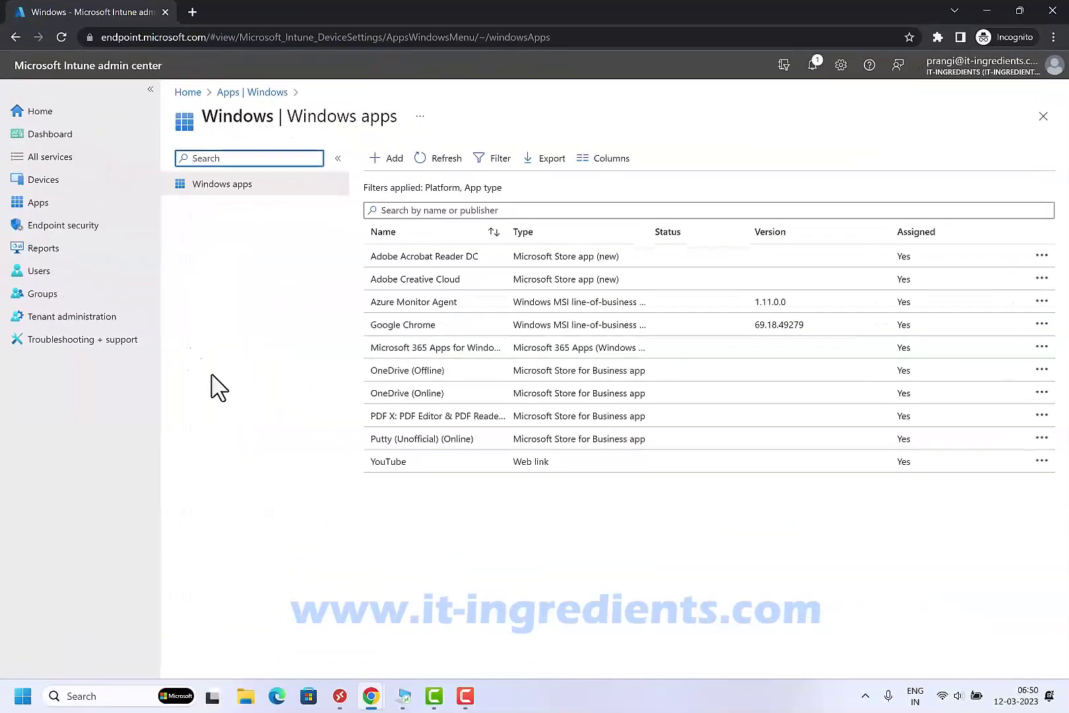
Step: Go to Apps > Windows to list the ten Windows apps
click(35, 207)
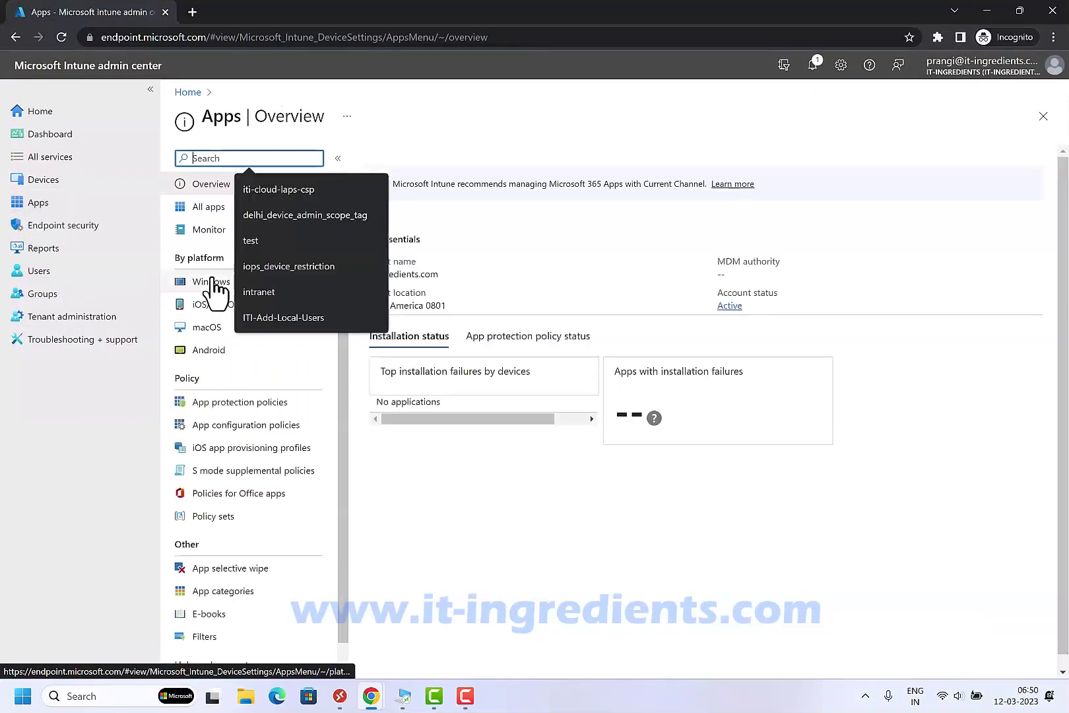
click(209, 282)
click(785, 610)
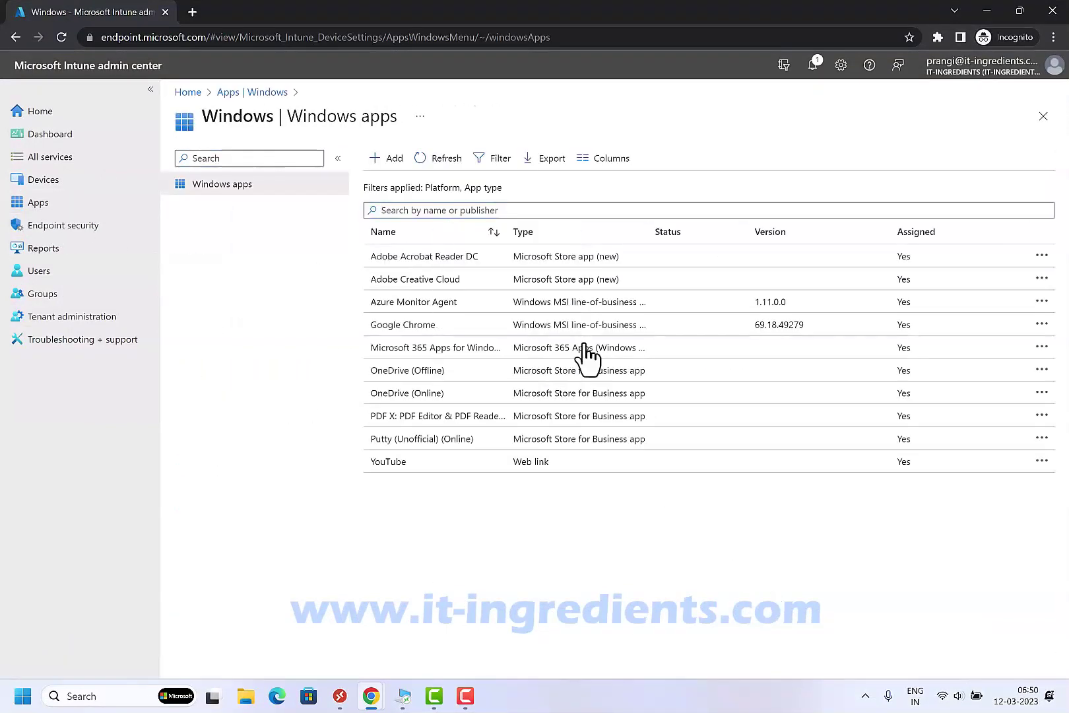
Step: In Adobe Acrobat Reader DC's properties, edit the name to 'Adobe Acrobat Reader'
click(430, 261)
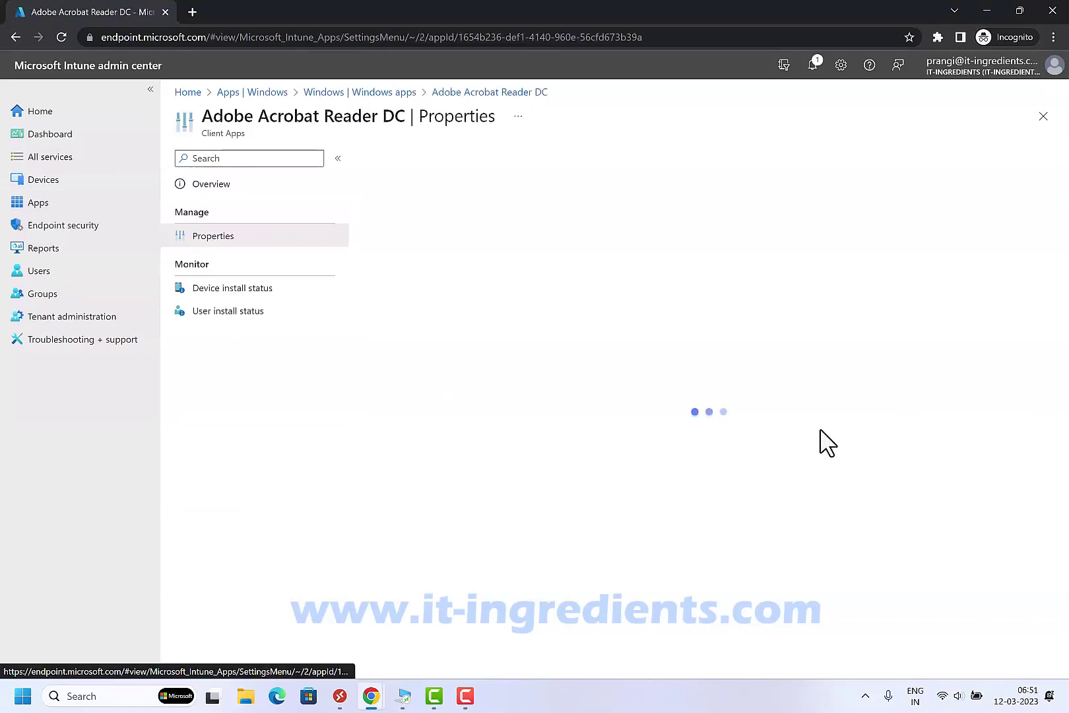
click(465, 188)
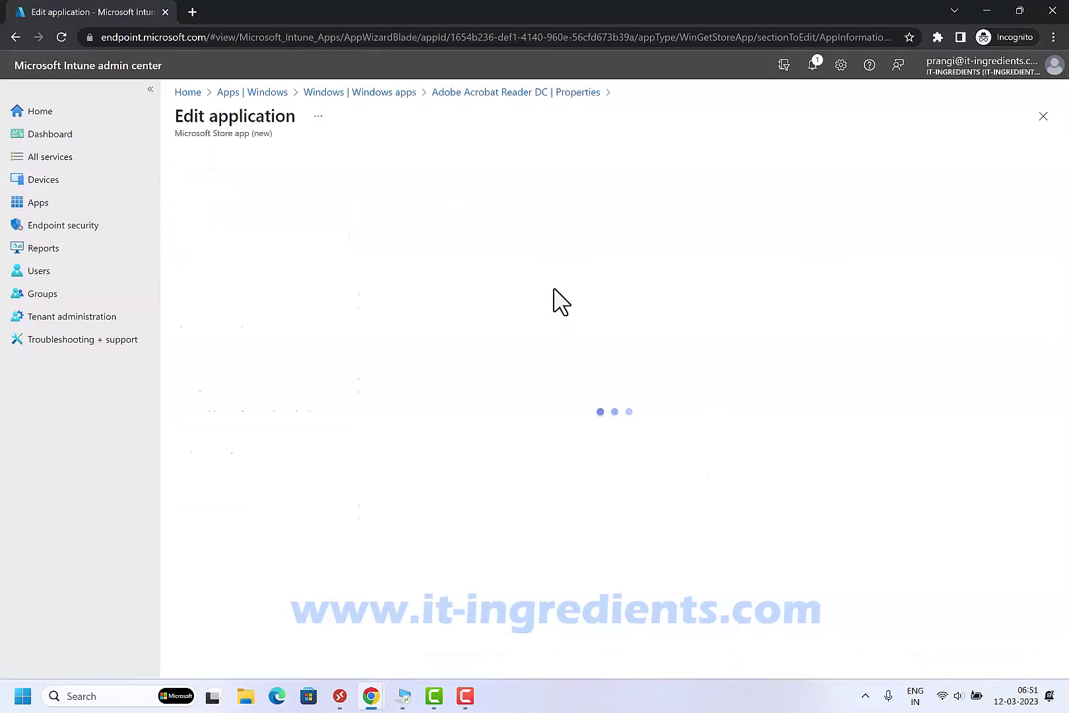
click(512, 206)
key(BackSpace)
key(BackSpace)
key(BackSpace)
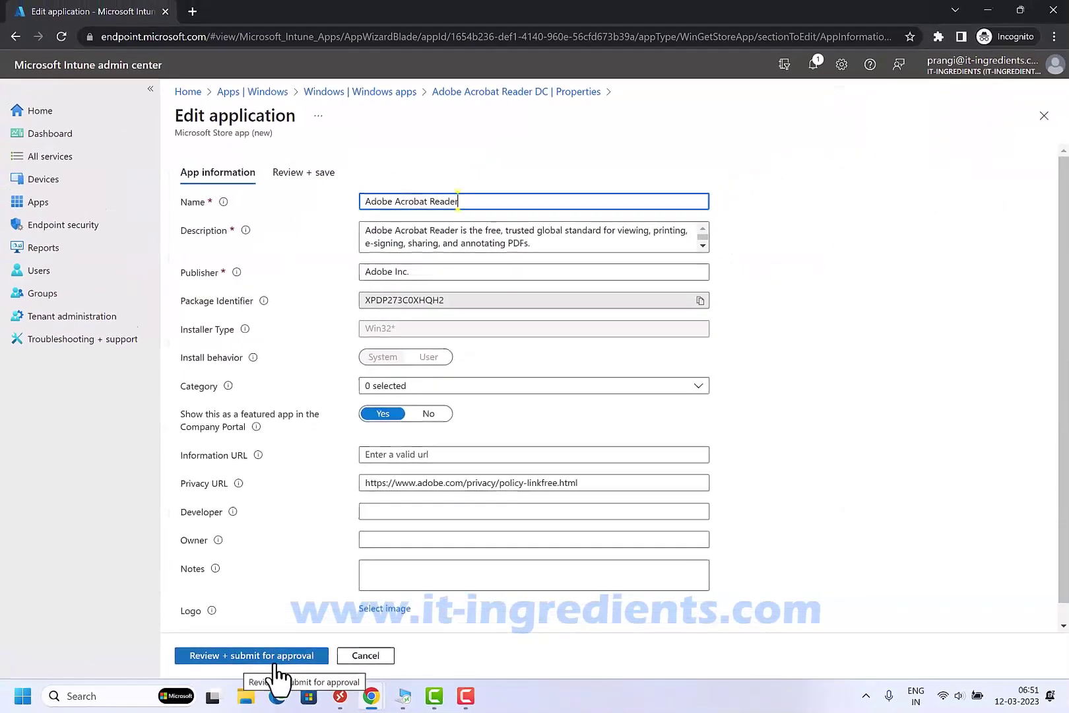
Step: Submit the rename for approval with the justification 'name changed'
click(289, 657)
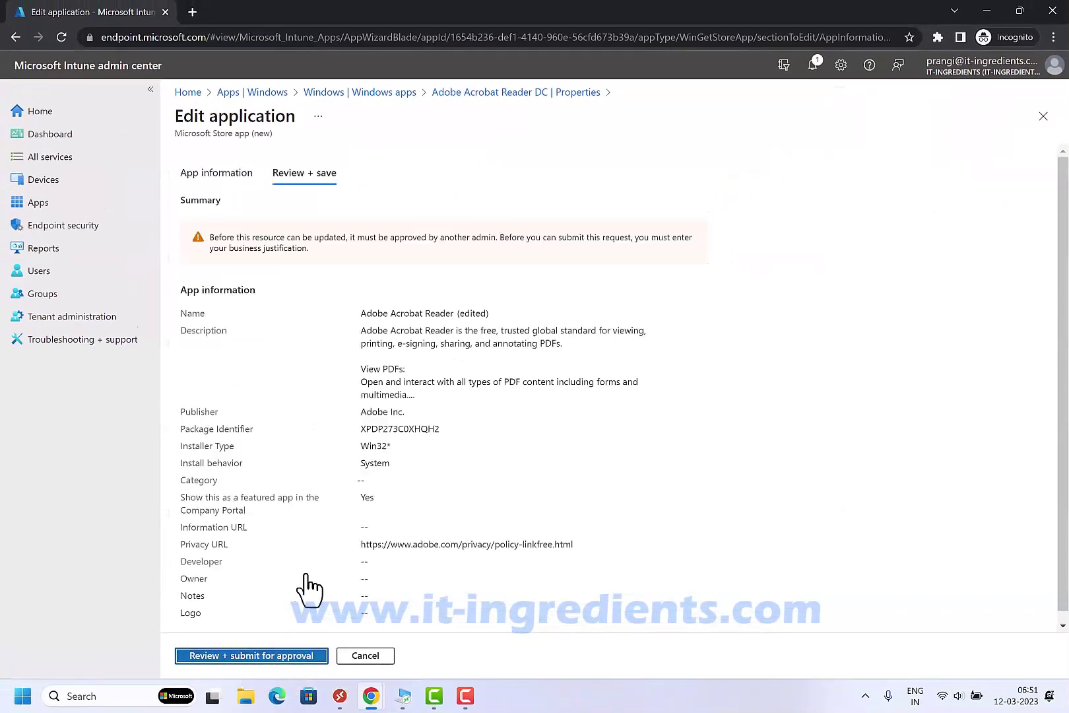
click(304, 603)
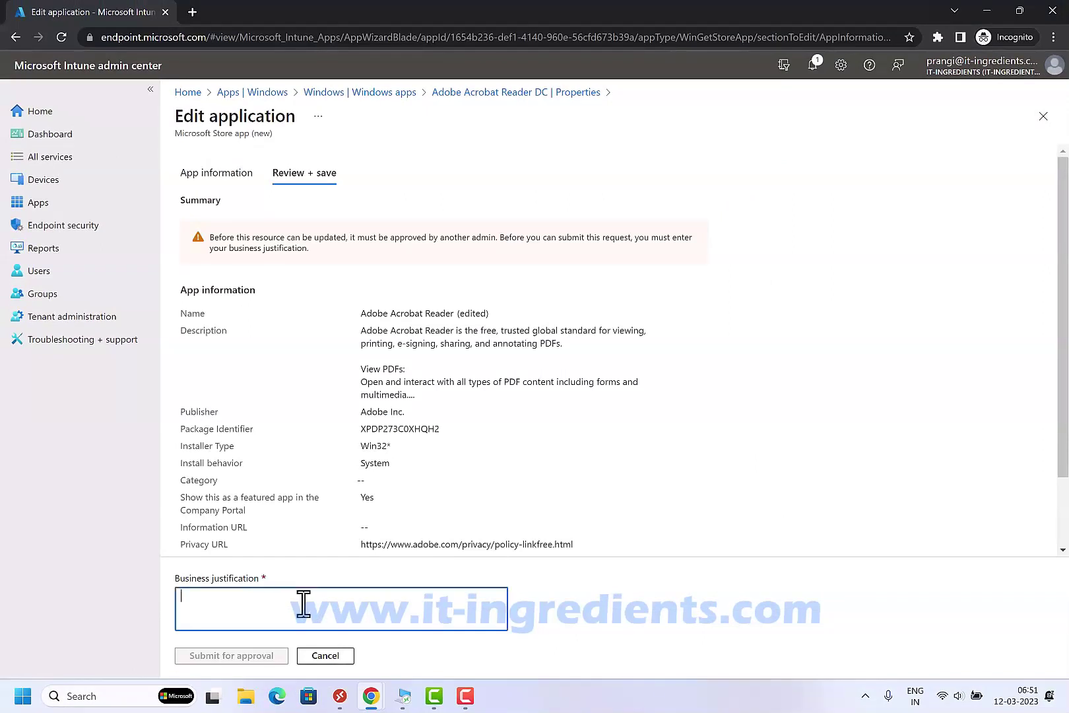
text(name changed)
click(255, 656)
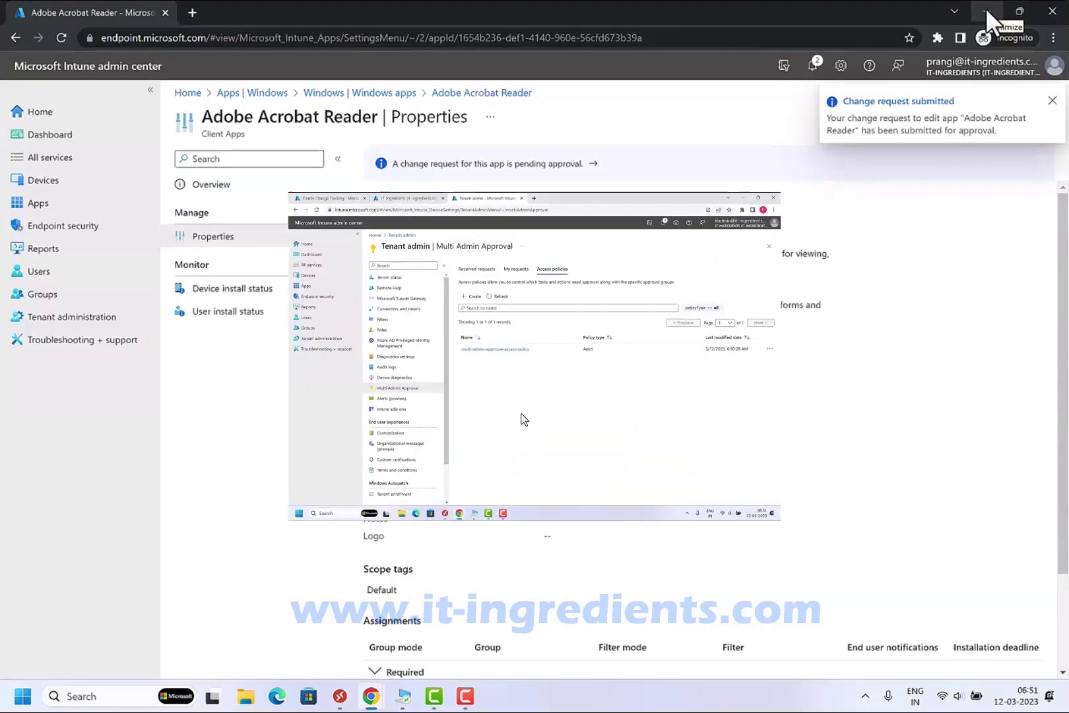
Step: Refresh Received requests and open the 'name changed' request
click(478, 270)
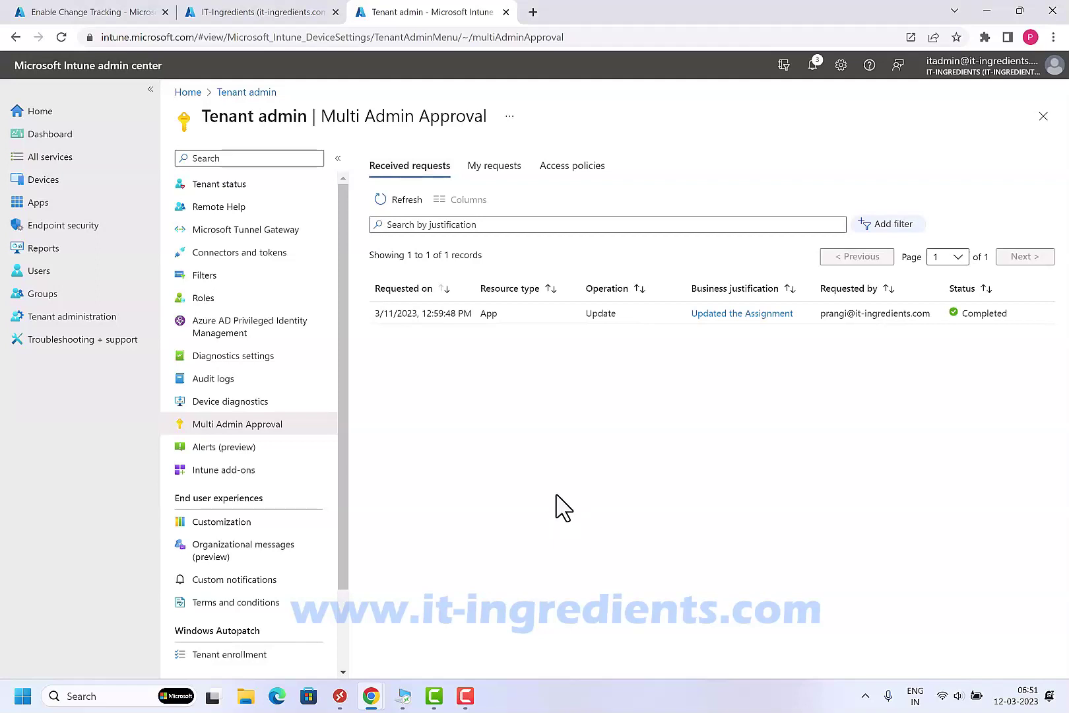
click(404, 199)
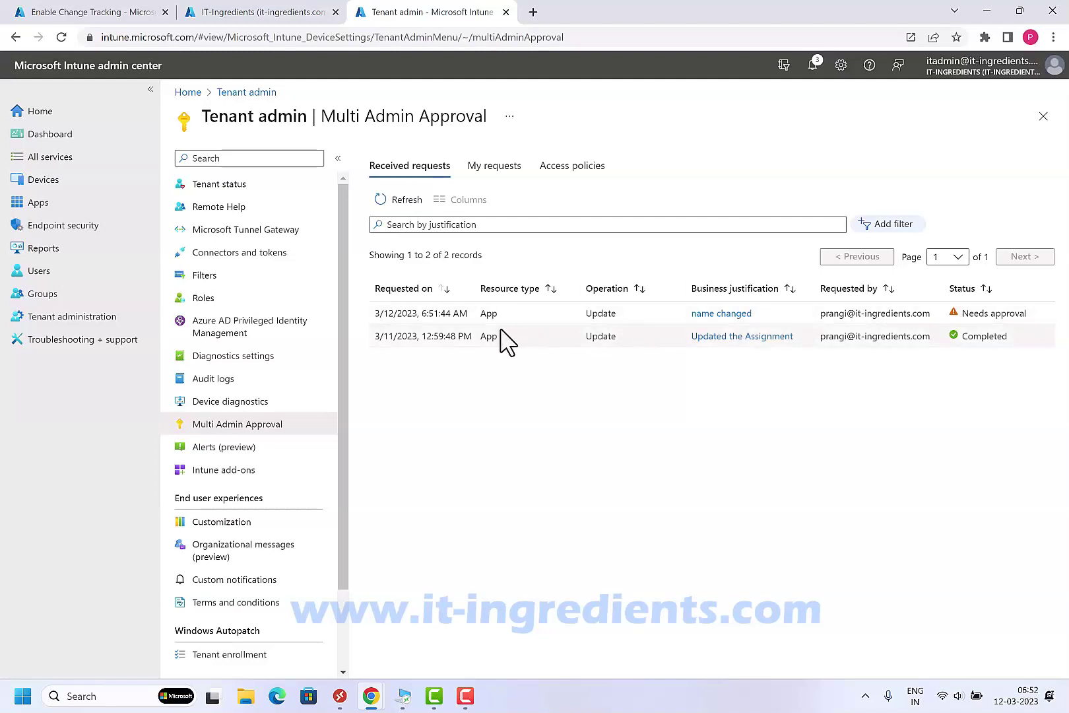
drag(373, 312, 479, 322)
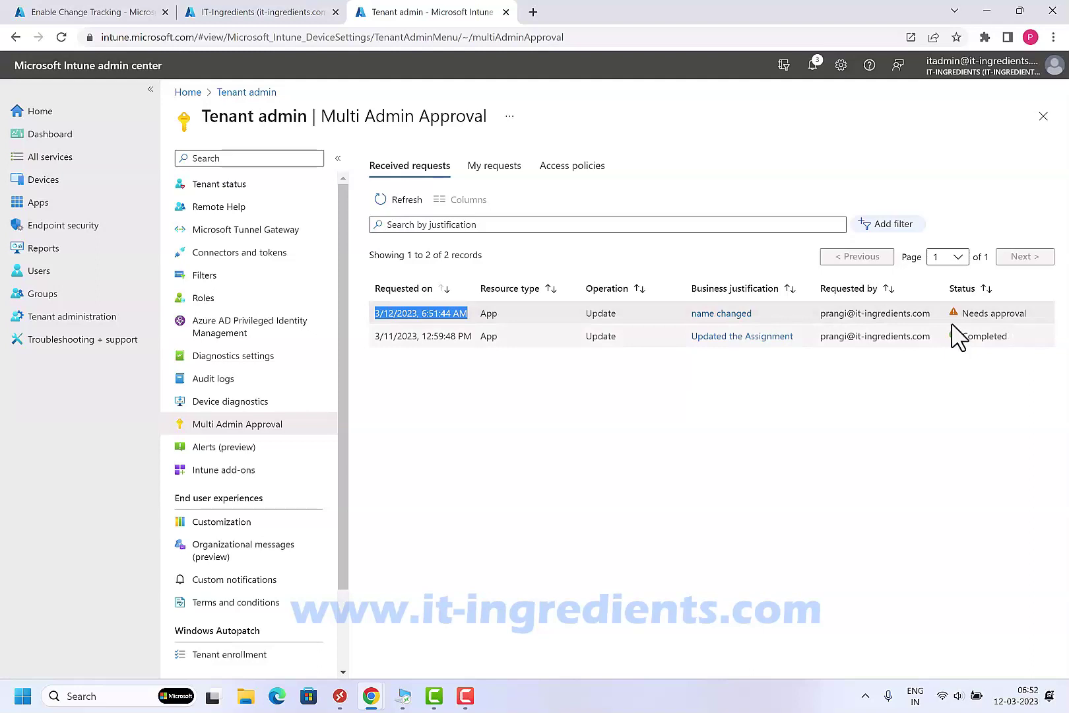
click(711, 313)
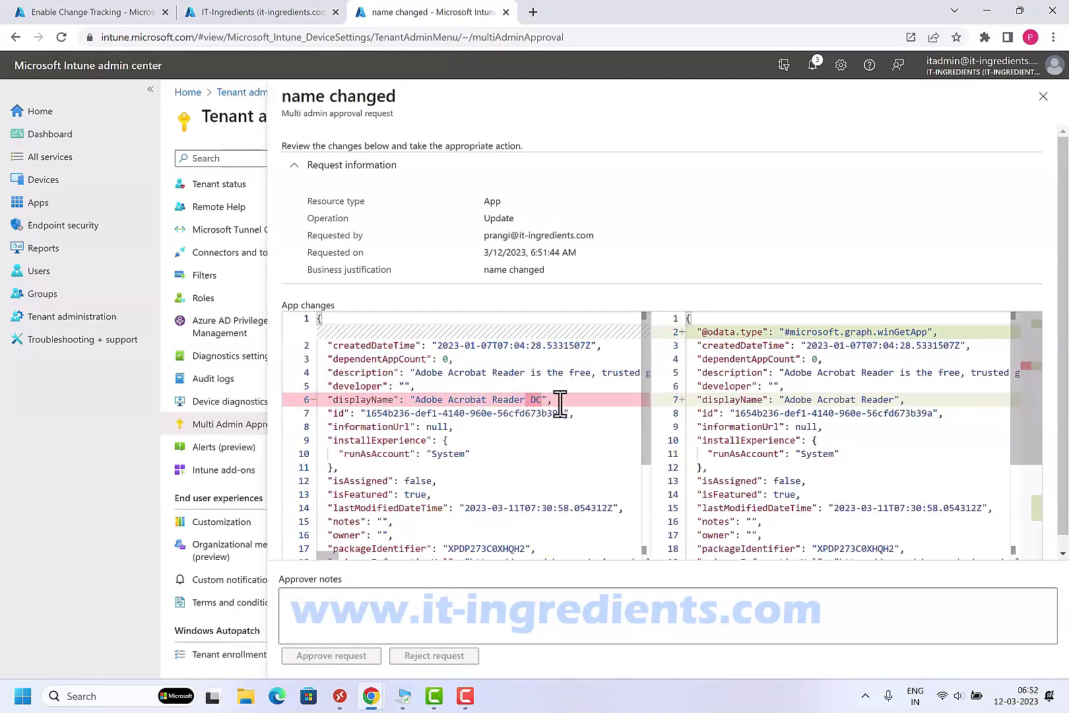
Step: Approve the request with the approver note 'Approved'
click(382, 624)
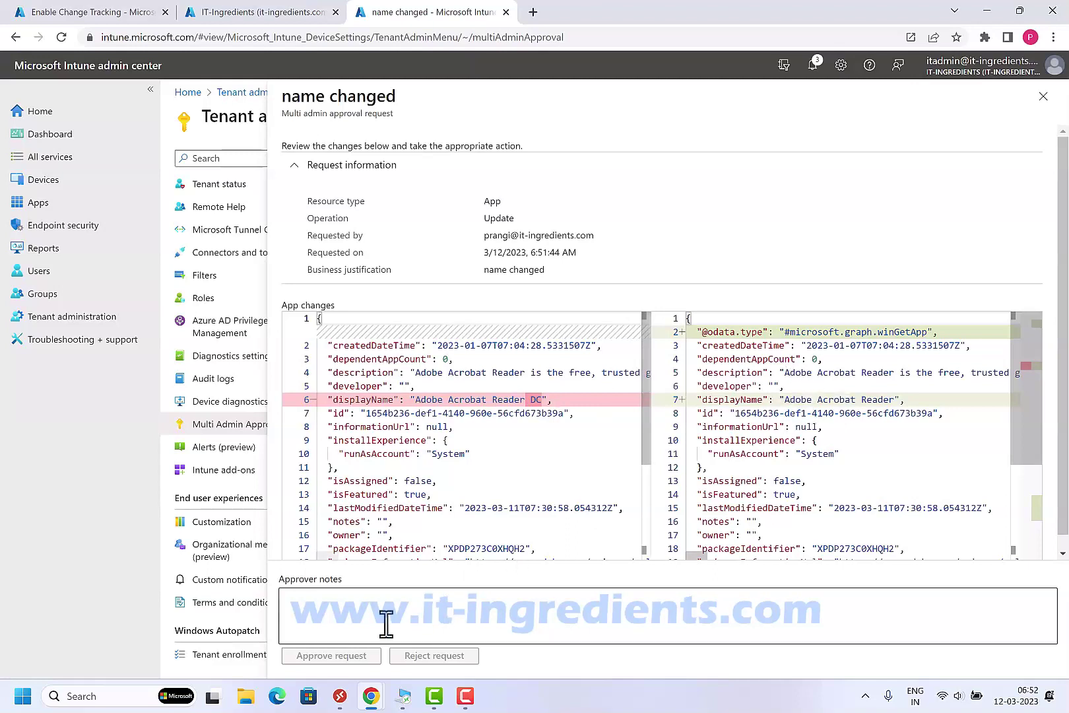
text(Approved)
click(329, 662)
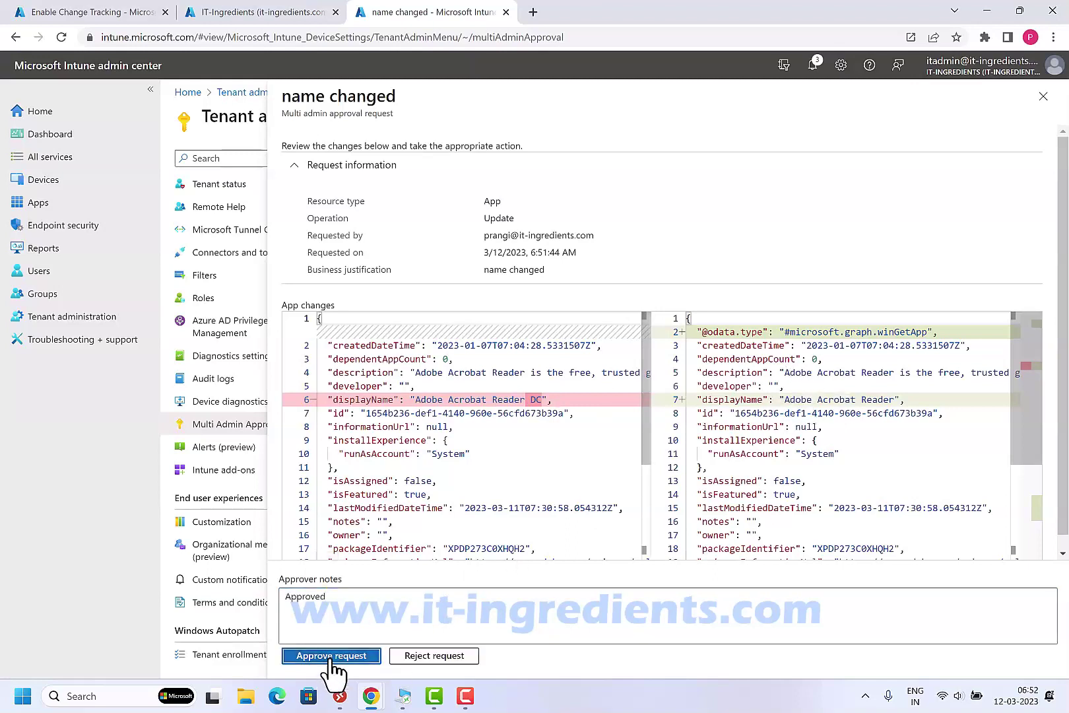
Step: Refresh Received requests until 'name changed' reads Completed, then go to Home
click(401, 200)
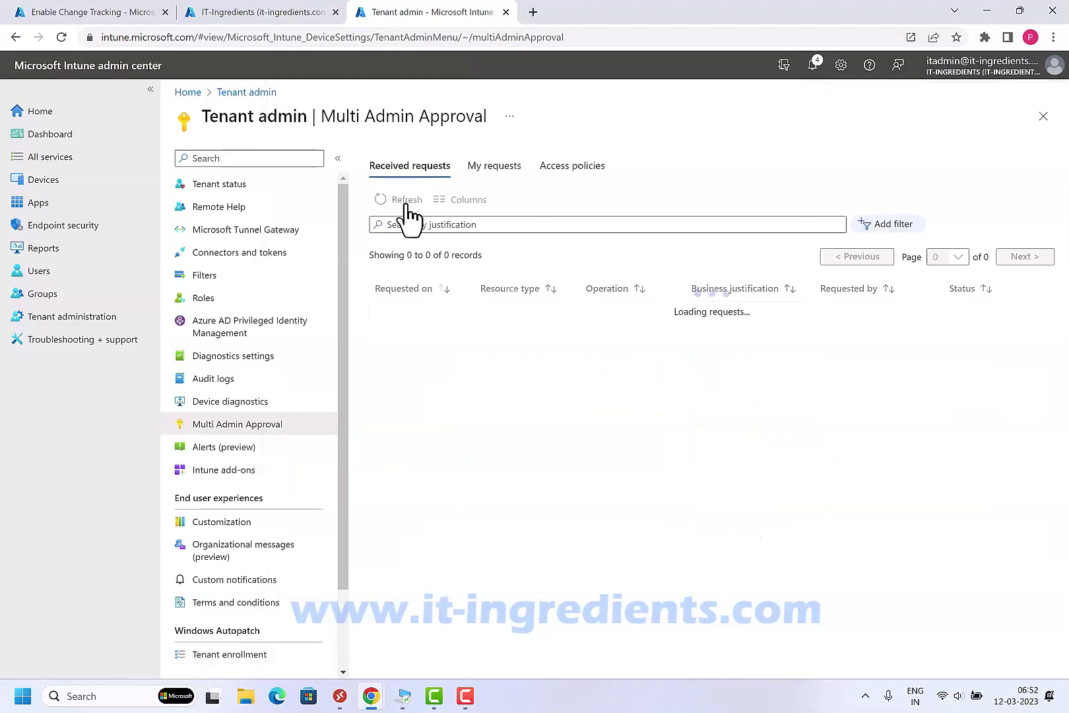
drag(1031, 315, 876, 312)
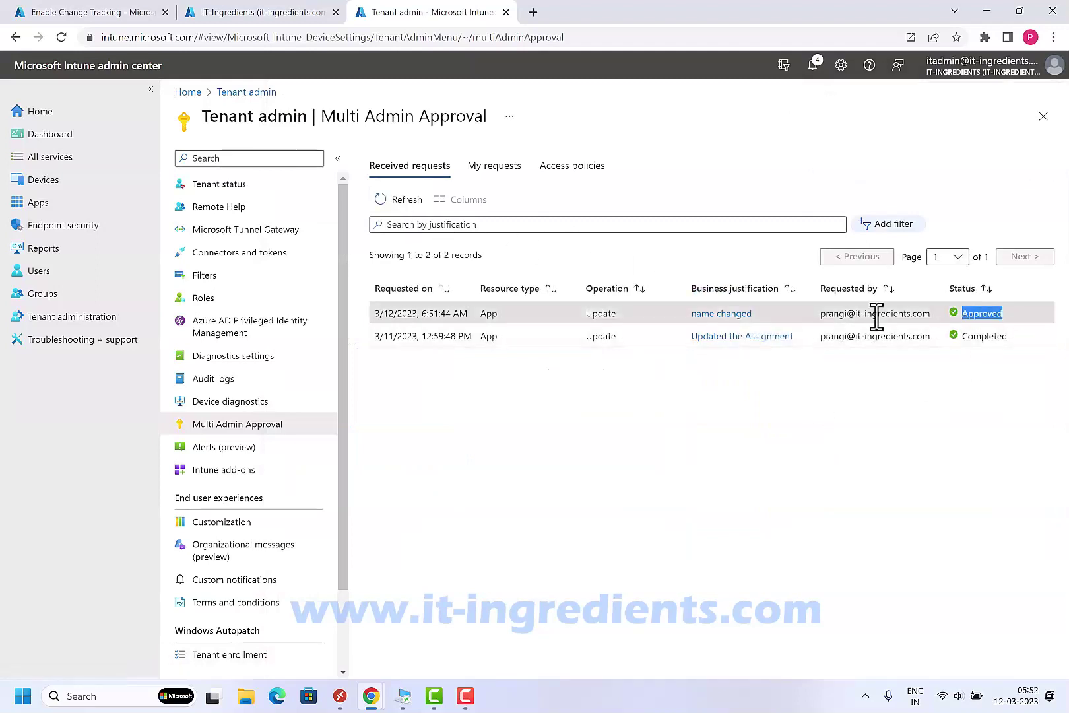
click(391, 200)
click(394, 200)
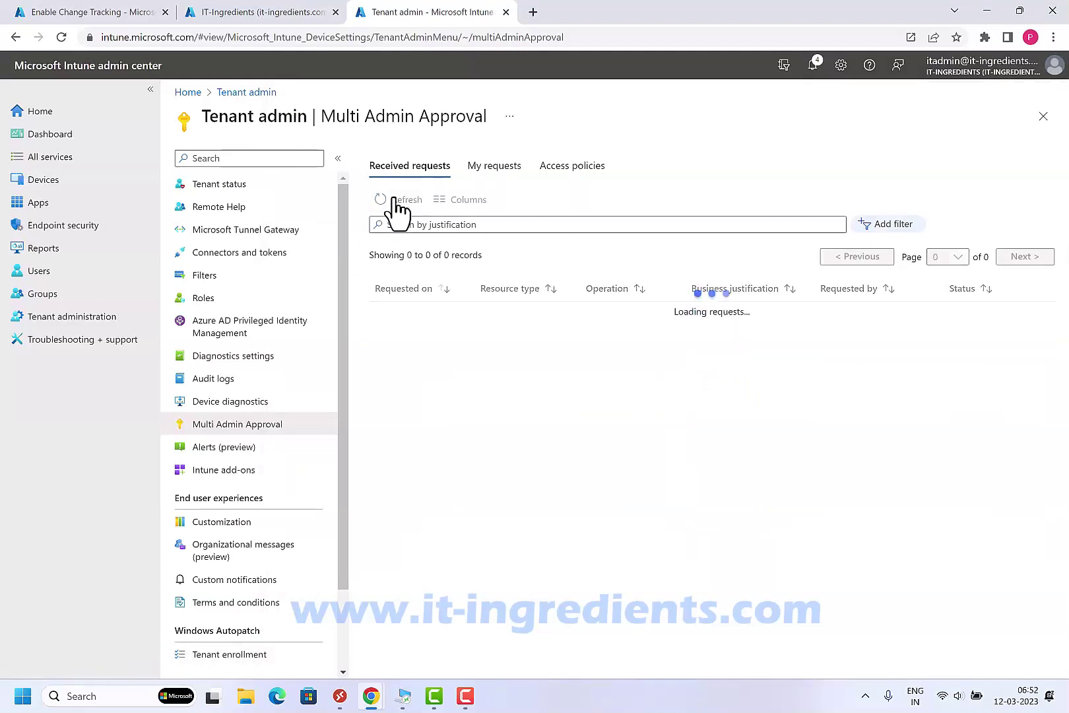
click(394, 199)
click(394, 200)
click(394, 200)
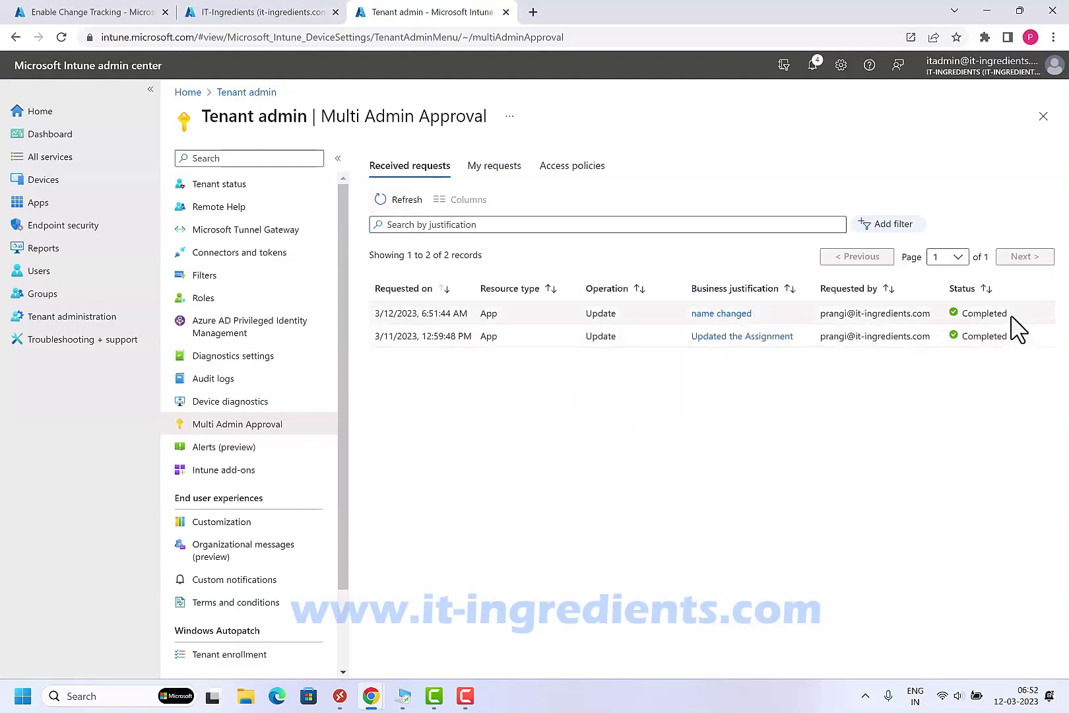
drag(1008, 314, 961, 315)
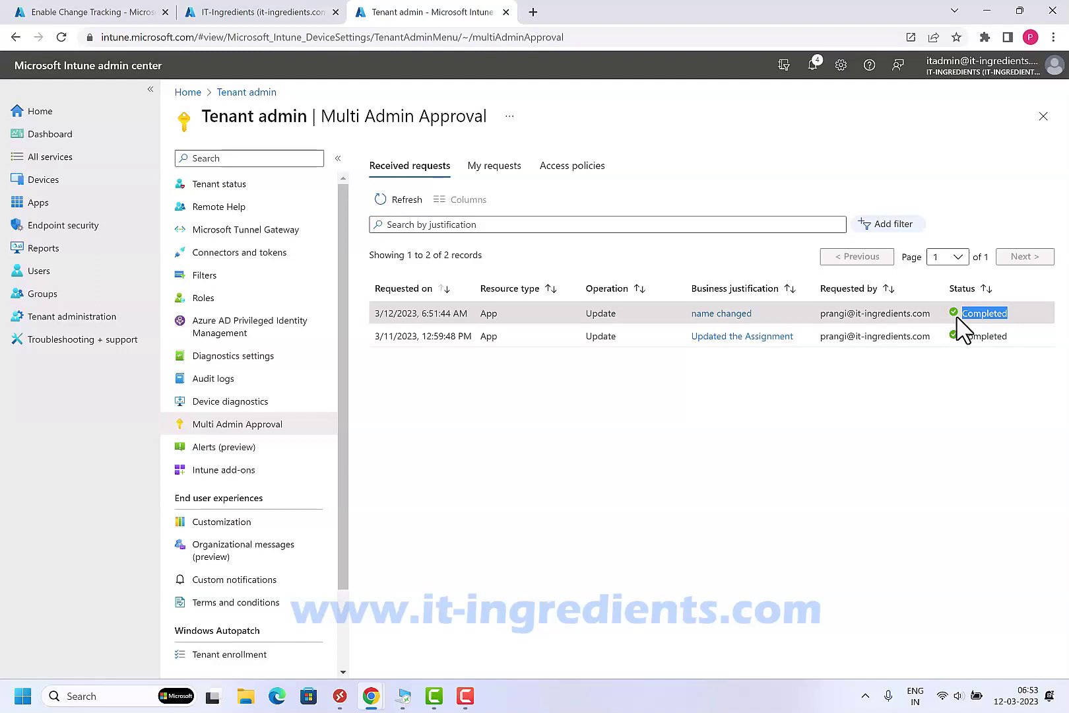
click(188, 92)
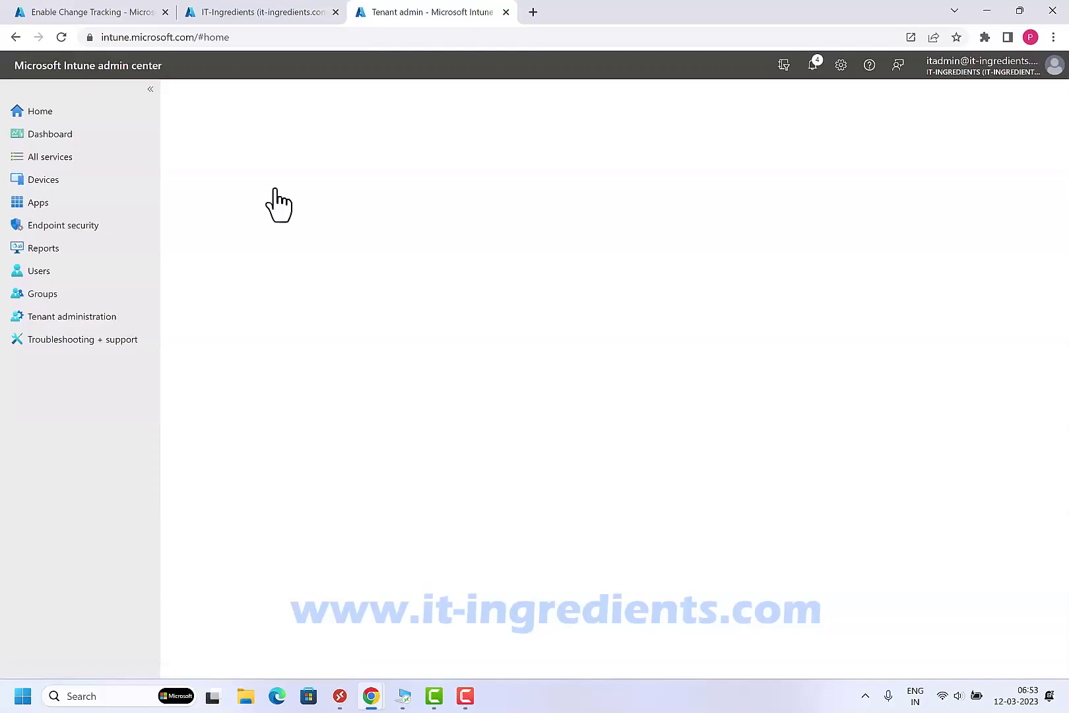